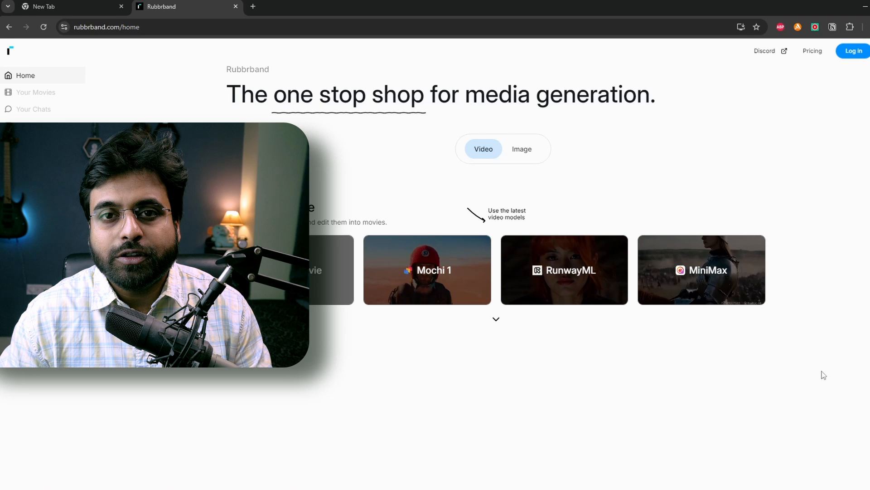
Check Rubbrband's pricing, then set up one image with the Flux 1.1 Pro model list open.
left_click(813, 51)
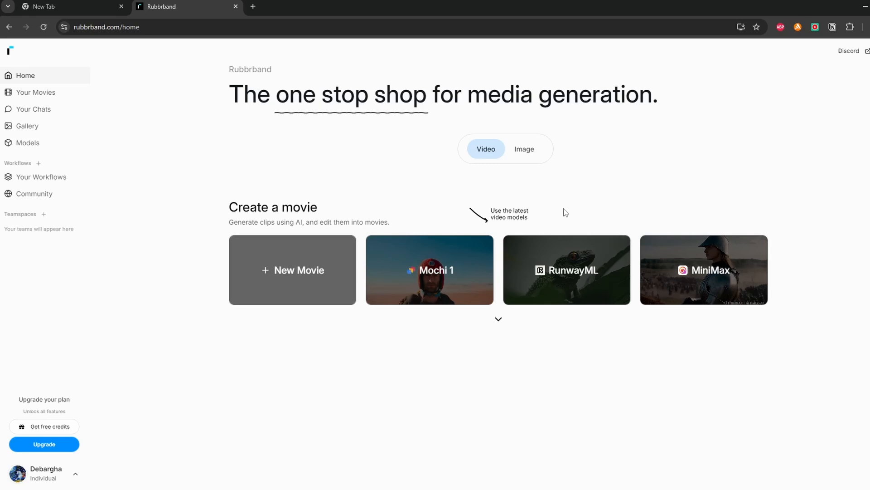
left_click(526, 152)
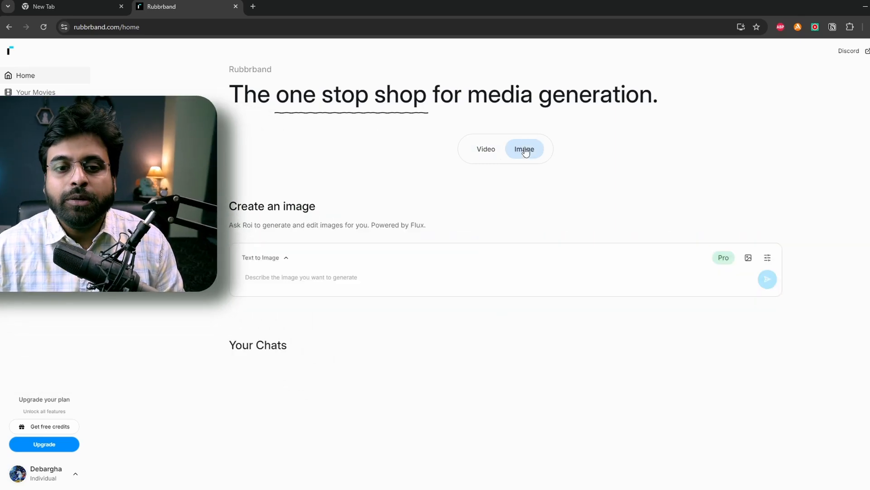
left_click(771, 281)
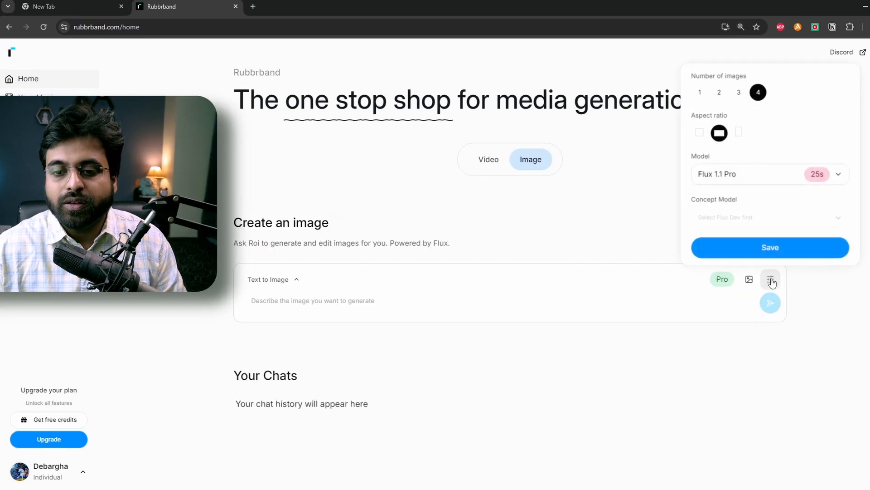
left_click(728, 175)
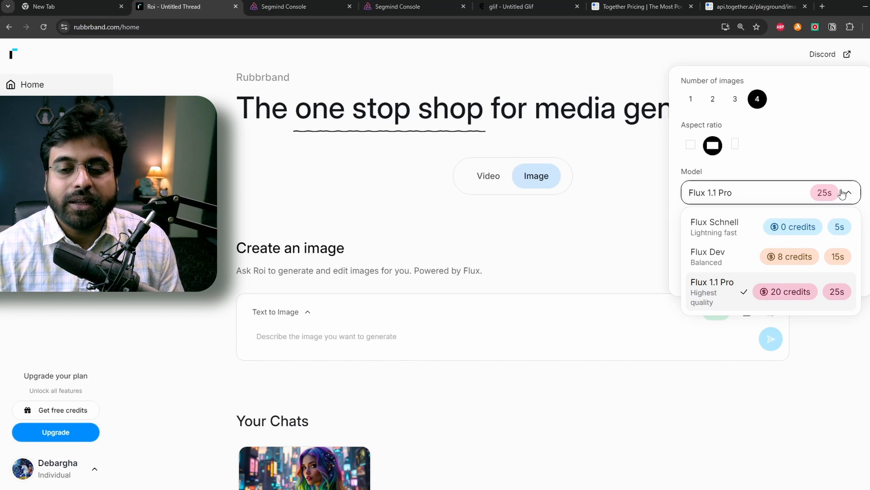
left_click(831, 194)
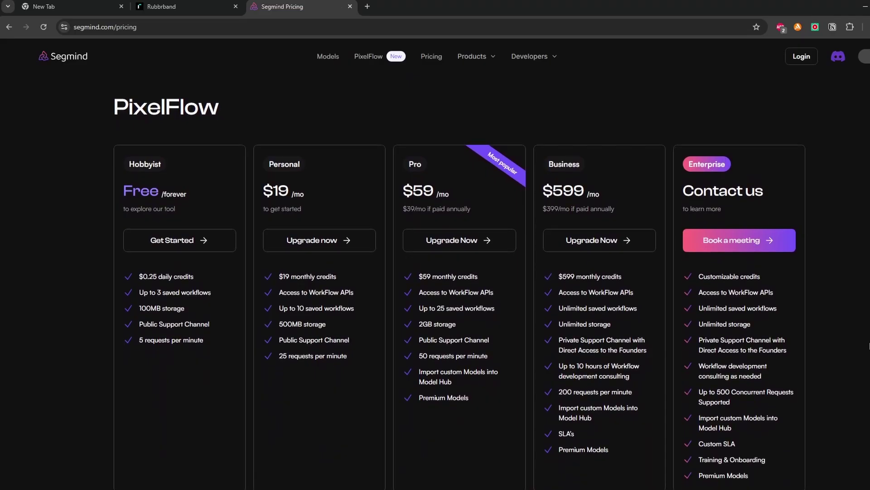
scroll(436, 272, "down", 1)
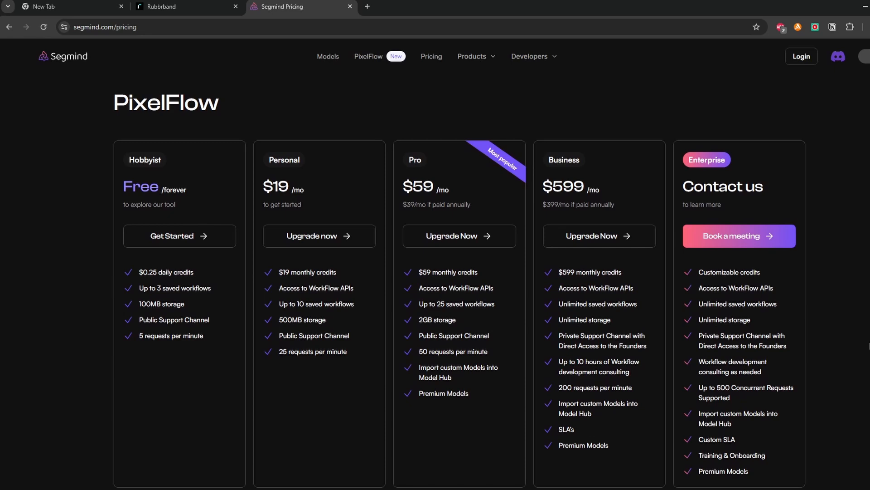
scroll(435, 272, "down", 1)
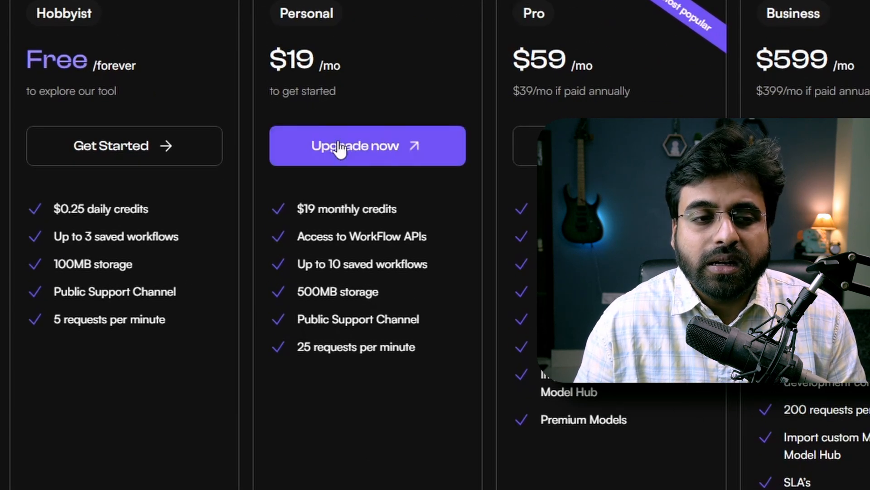
Create a flux-1.1-pro workflow with advanced settings shown, then check credits on the dashboard.
left_click(99, 168)
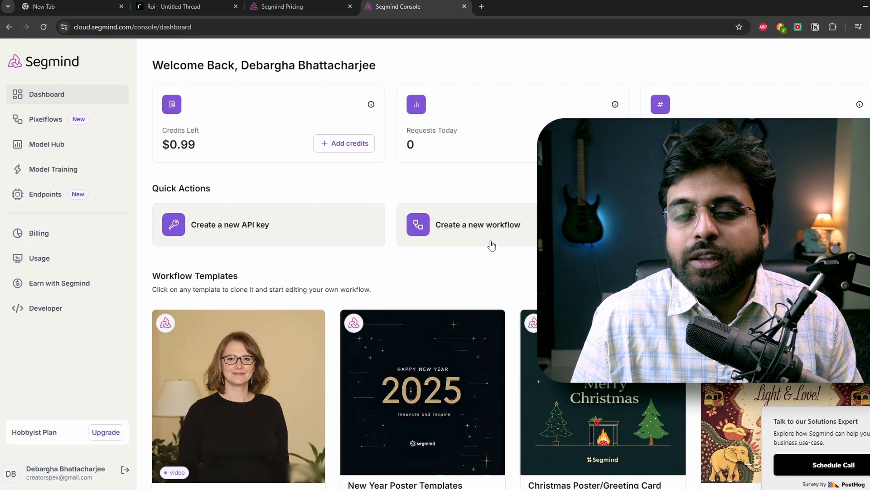
scroll(492, 246, "down", 3)
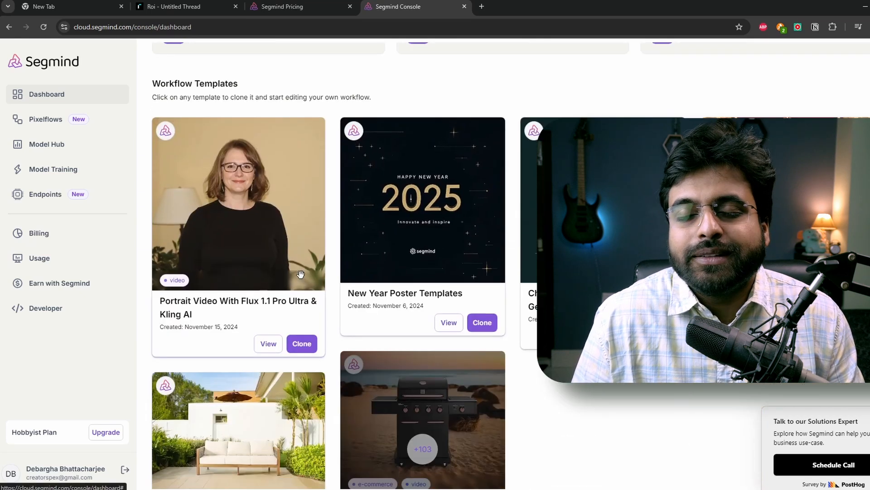
scroll(300, 275, "up", 5)
left_click(476, 234)
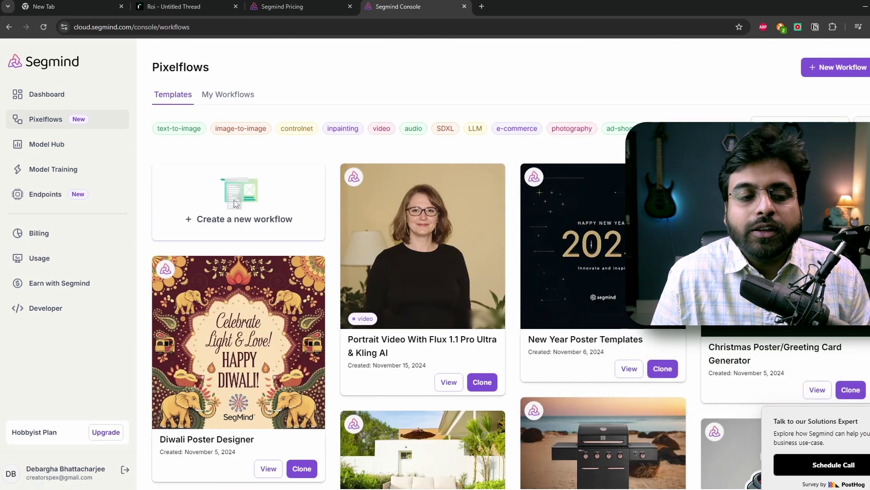
left_click(234, 200)
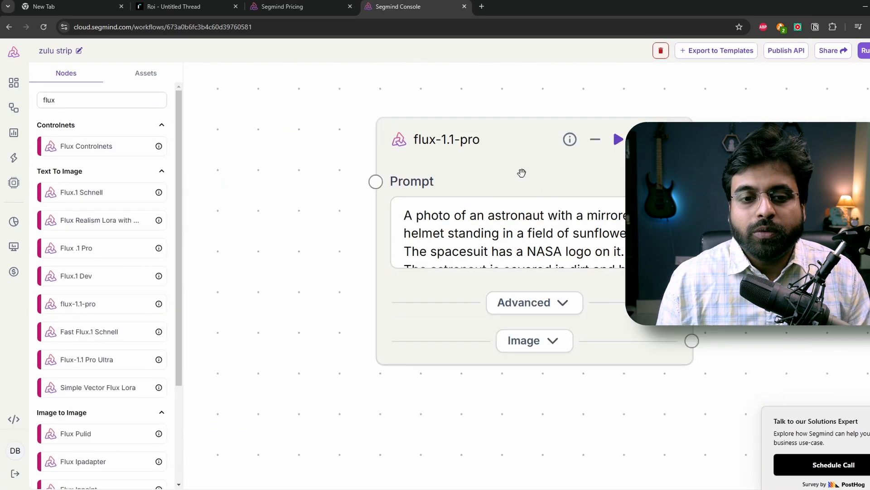
scroll(478, 172, "down", 3)
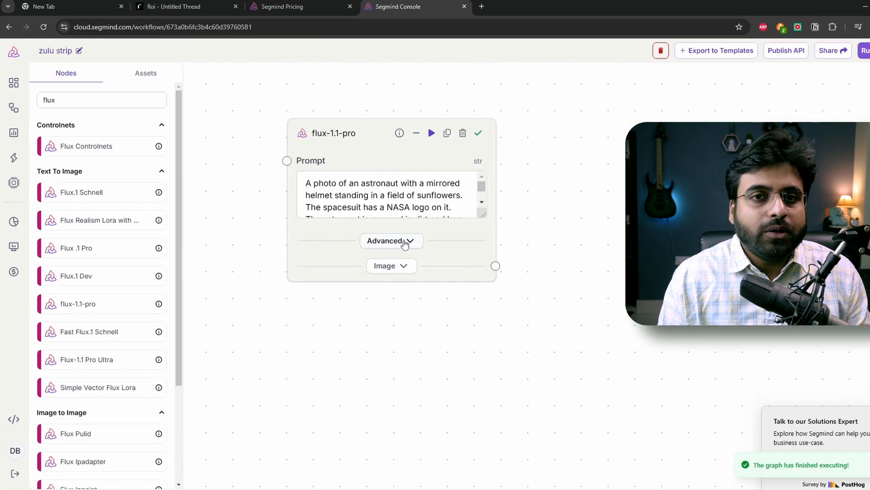
left_click(408, 242)
scroll(453, 266, "down", 2)
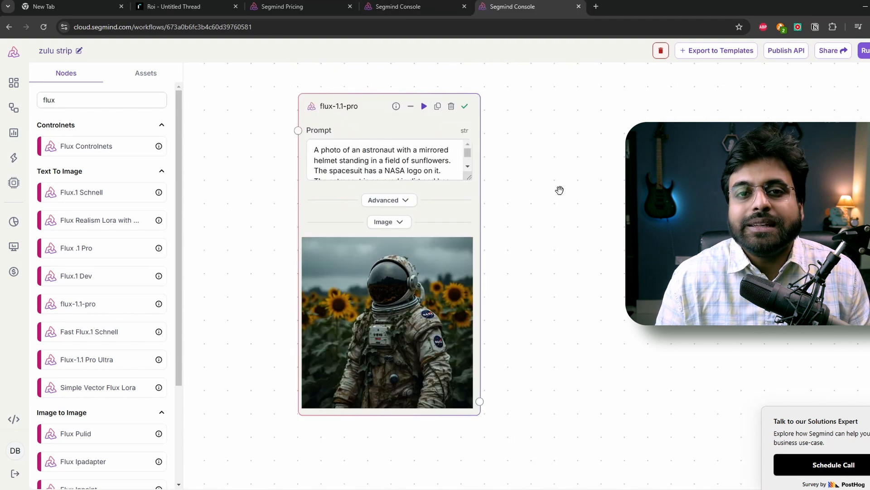
left_click(401, 6)
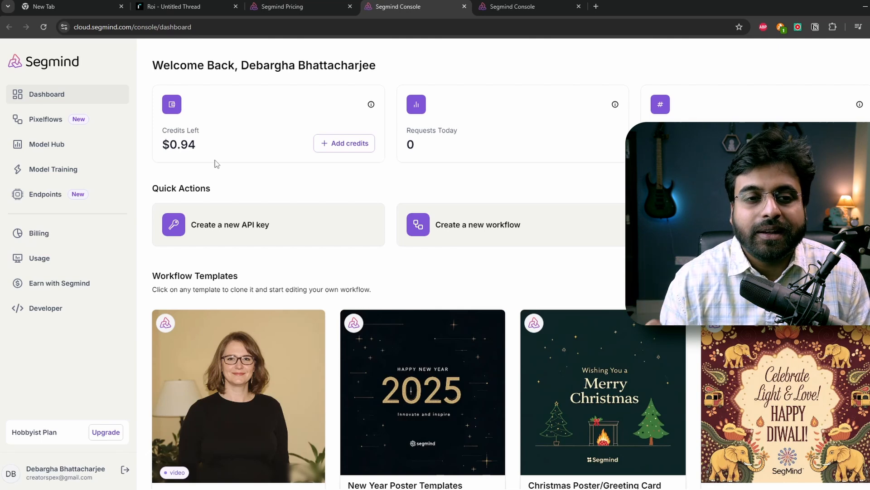
Switch to the Segmind workflow editor in the next browser tab.
key("ctrl+Tab")
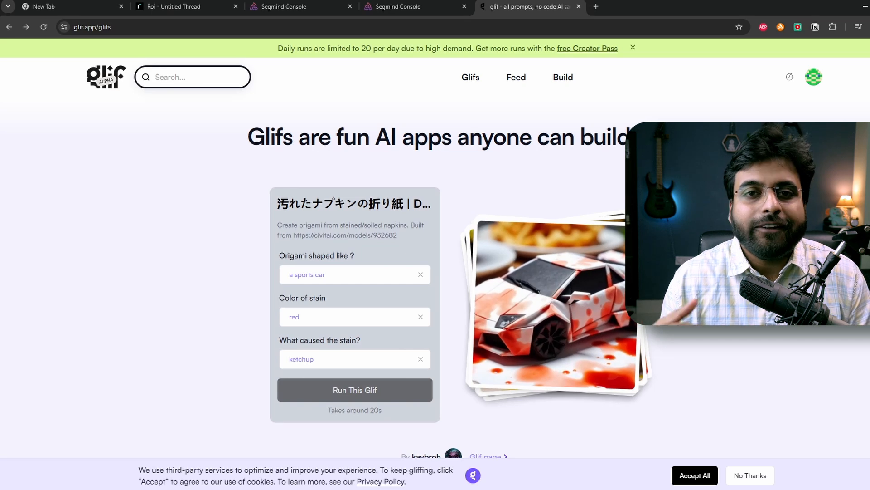
Start a new glif with an image generator block using Flux Pro v1.1.
left_click(563, 76)
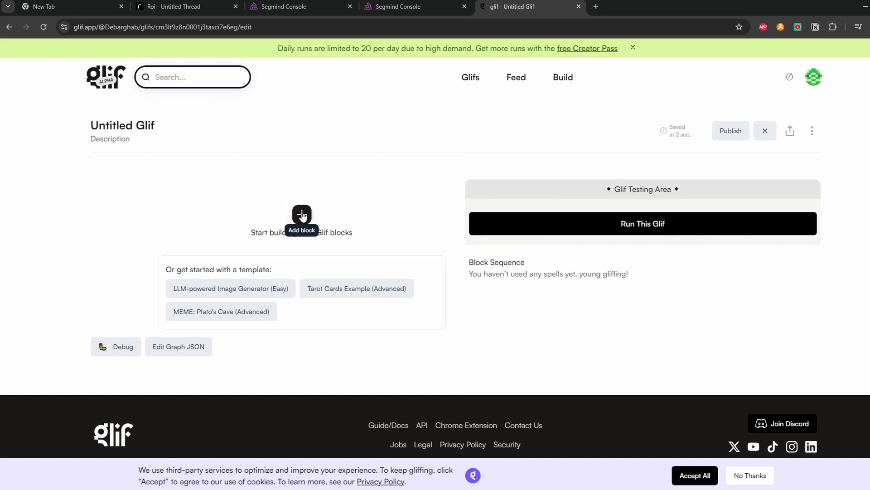
left_click(302, 215)
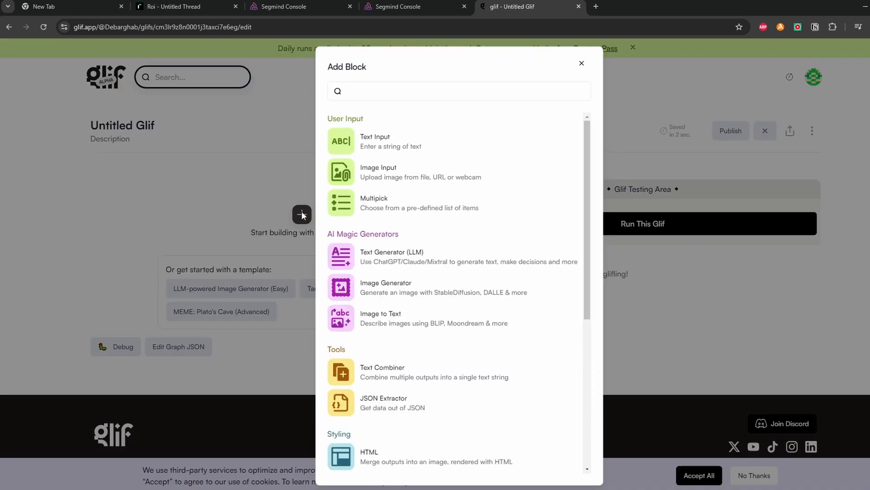
left_click(381, 285)
scroll(383, 287, "down", 3)
left_click(286, 214)
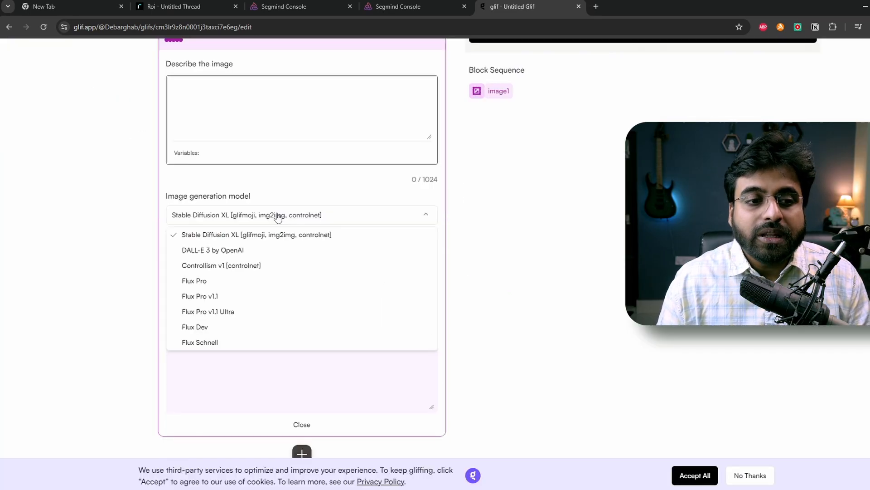
left_click(205, 299)
Paste the rainbow-haired cyberpunk woman prompt, set Landscape (16:9) and raise Prompt power.
left_click(242, 110)
type("beautiful woman with rainbow hair, fantasy setting, cyberpunk background, futuristic cityscape")
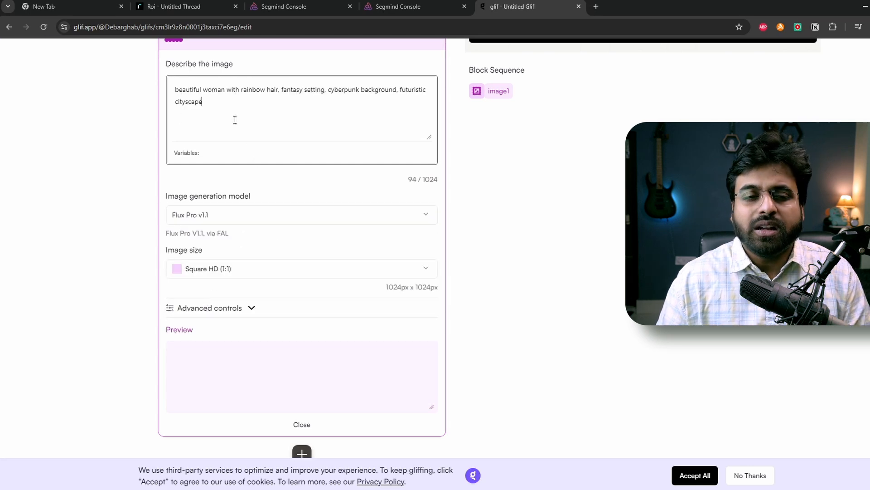
left_click(218, 268)
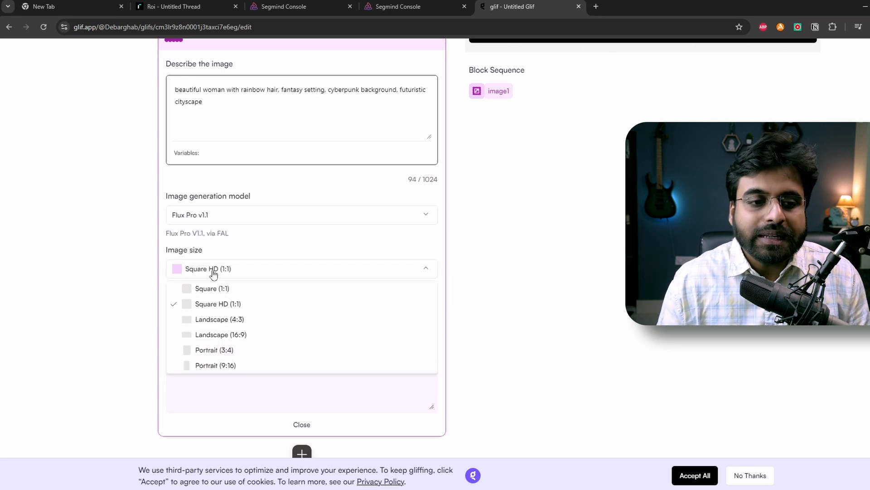
left_click(217, 334)
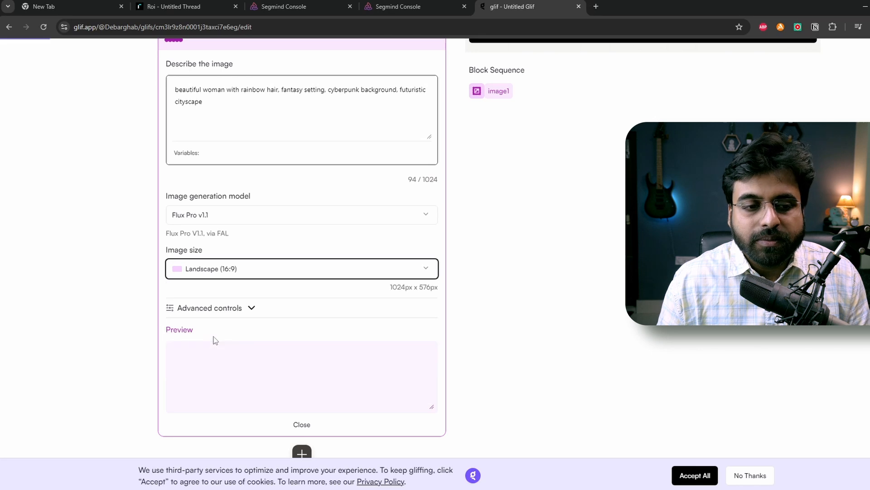
left_click(250, 308)
scroll(299, 299, "down", 3)
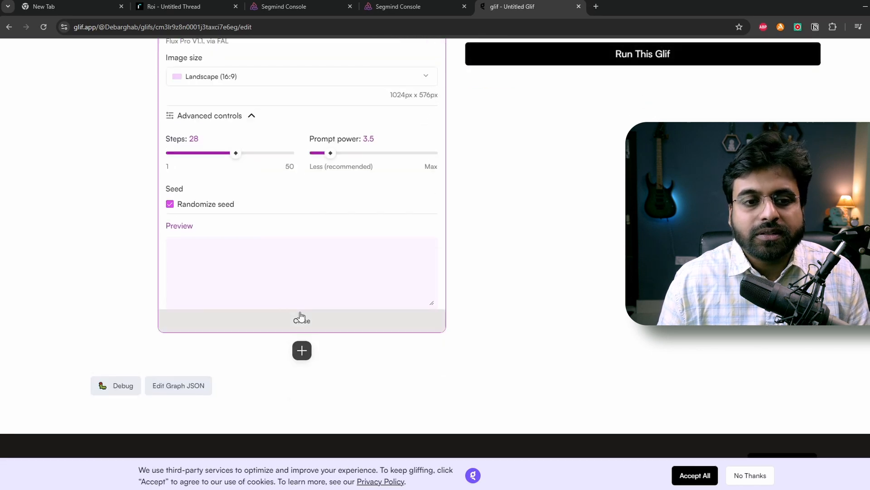
left_click_drag(330, 154, 344, 154)
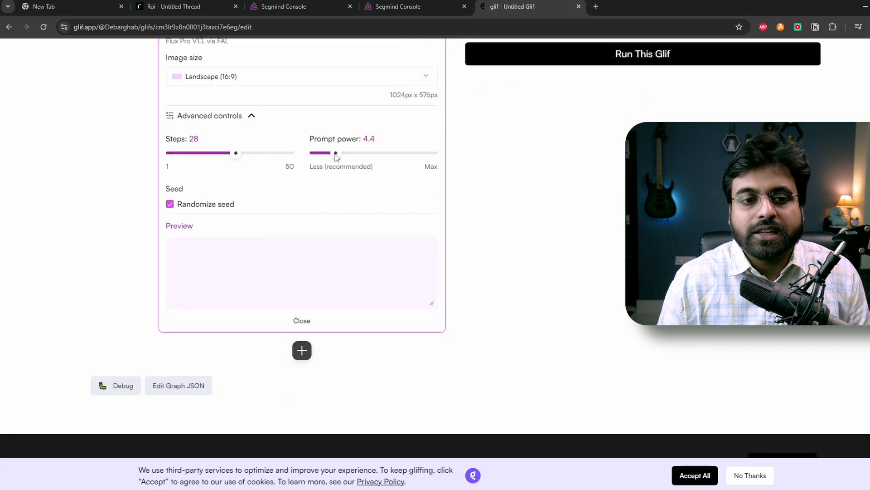
scroll(247, 162, "up", 8)
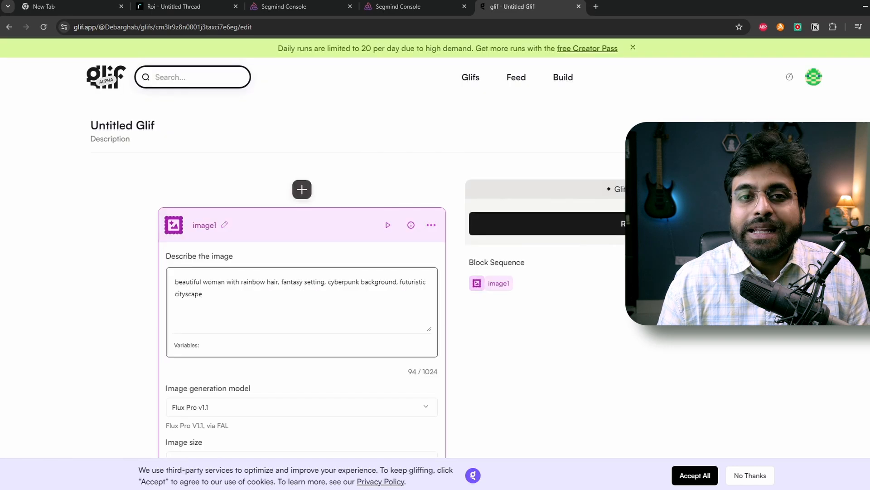
Run the glif and save the generated cyberpunk woman image to disk.
left_click(544, 223)
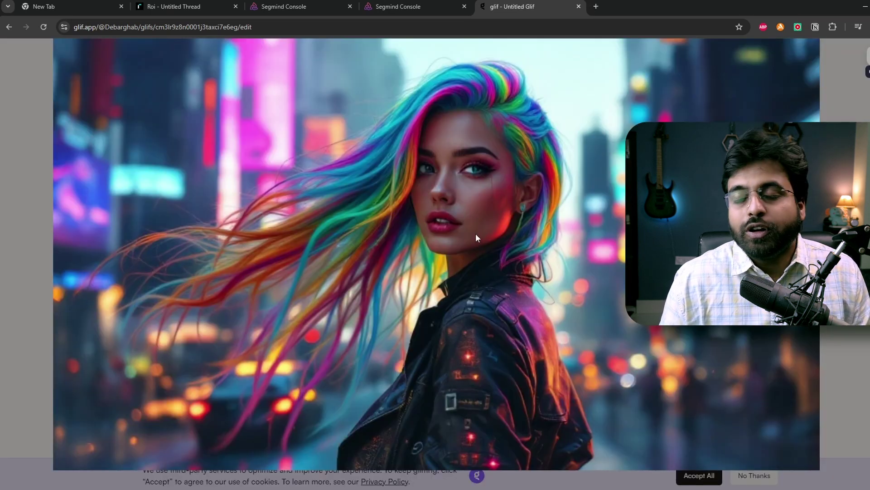
right_click(476, 233)
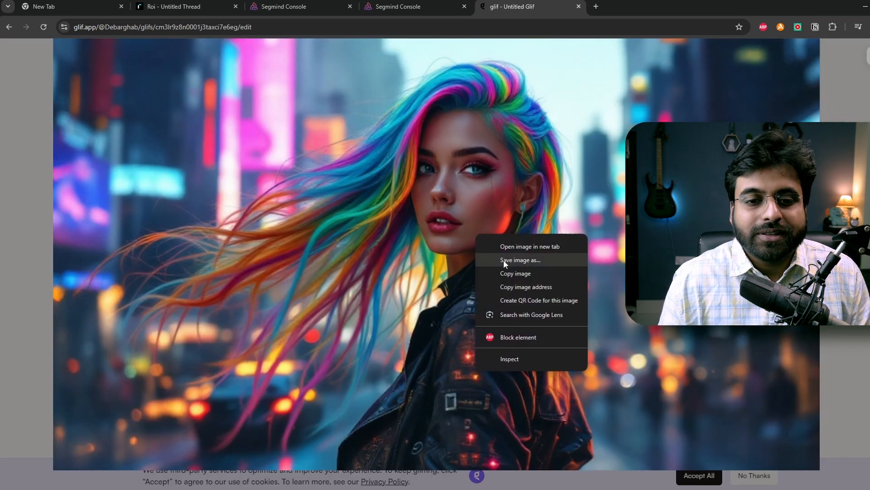
left_click(517, 259)
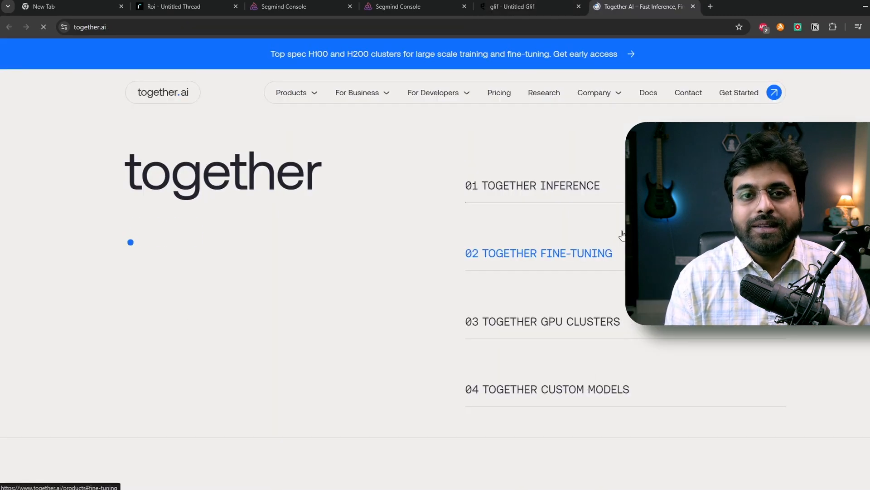
View Together AI's pricing tiers, then enter the model playground.
left_click(500, 93)
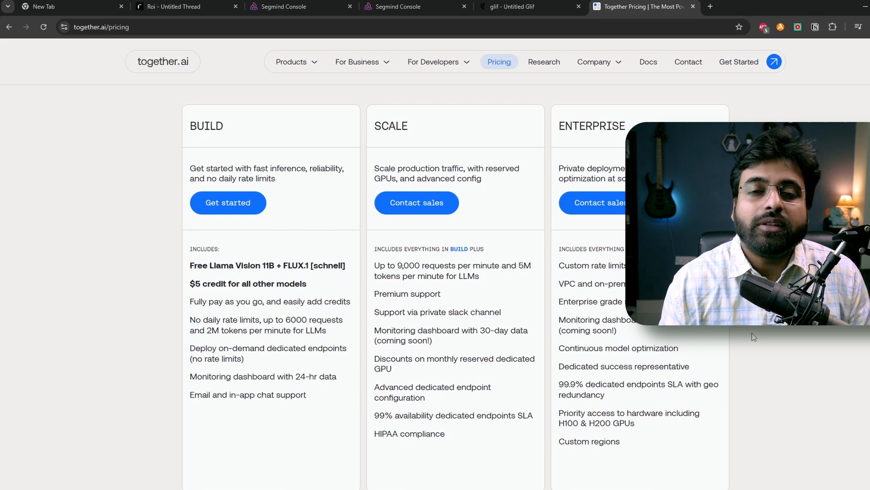
left_click(767, 68)
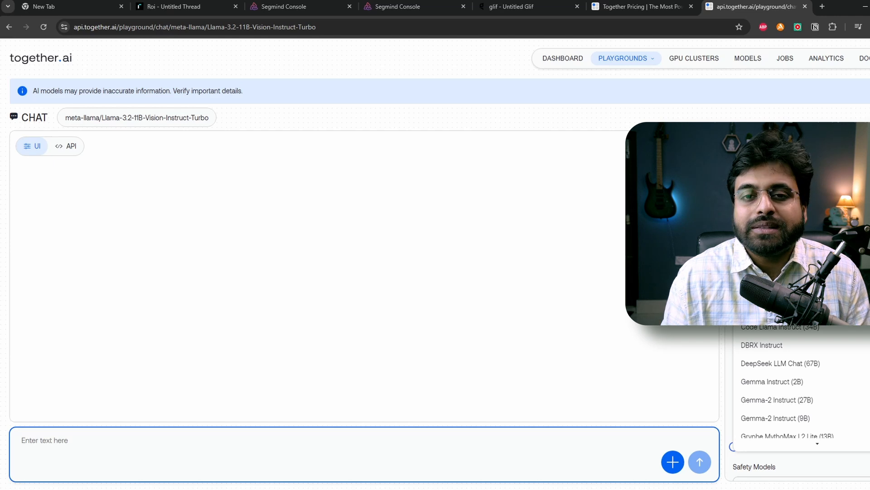
scroll(788, 395, "down", 5)
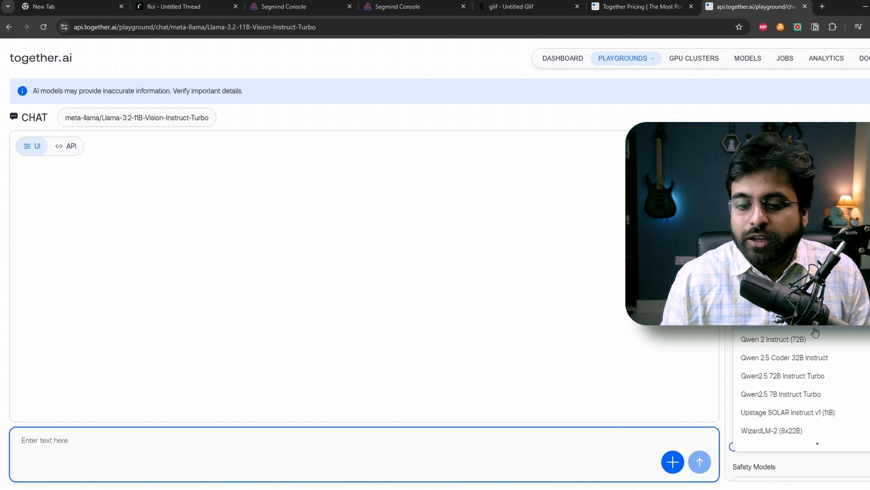
scroll(788, 409, "down", 3)
Browse all models, pick FLUX1.1 [pro] and submit the cyberpunk woman prompt.
left_click(789, 442)
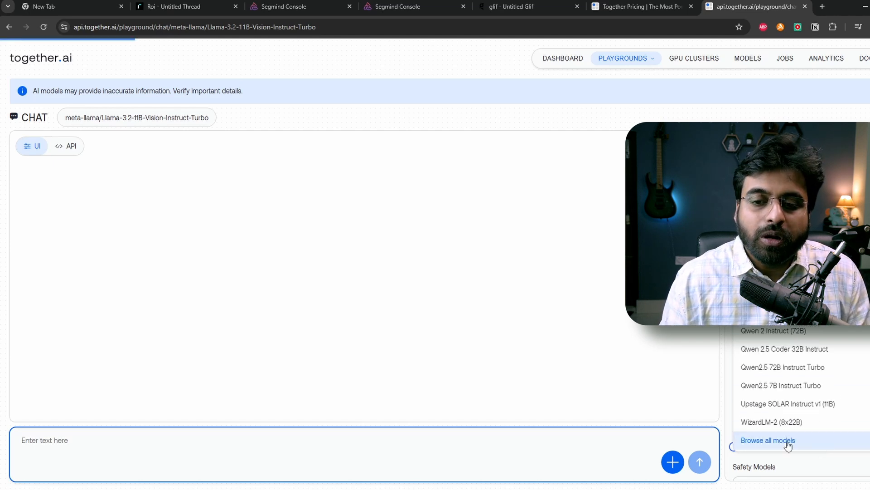
scroll(272, 306, "down", 2)
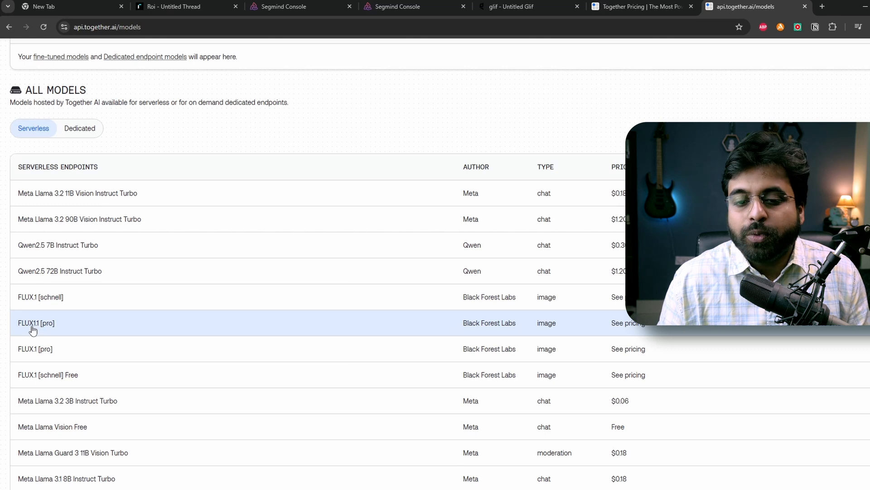
left_click(339, 334)
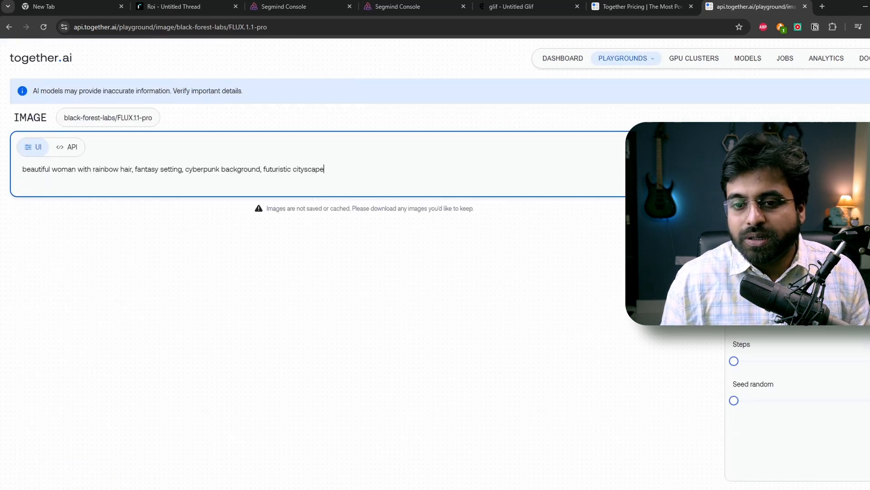
key("Return")
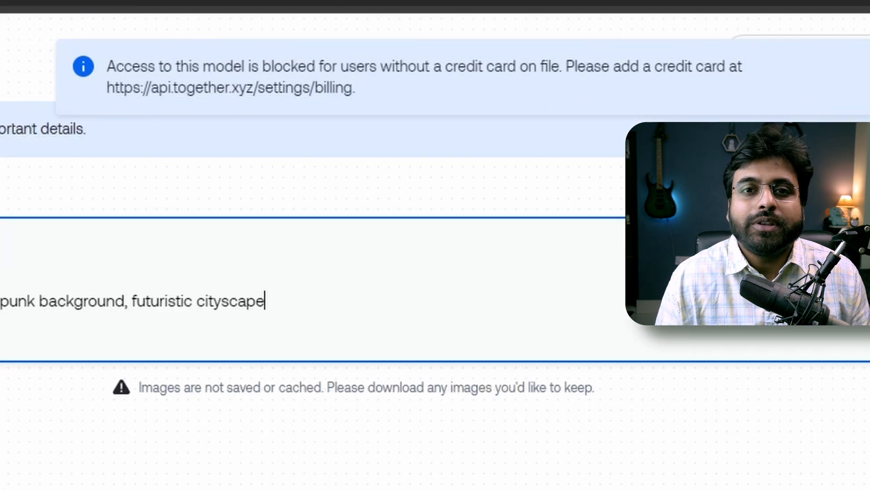